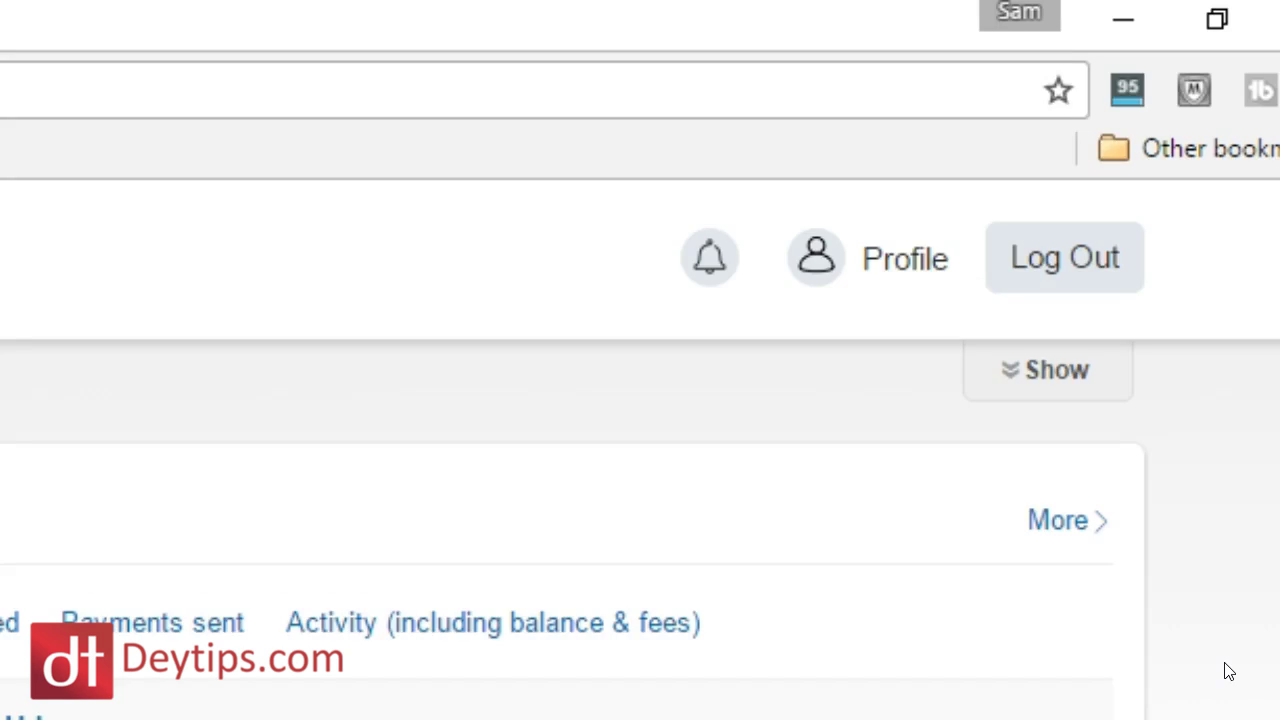
Open the Business Profile panel from Profile in the top bar.
left_click(874, 262)
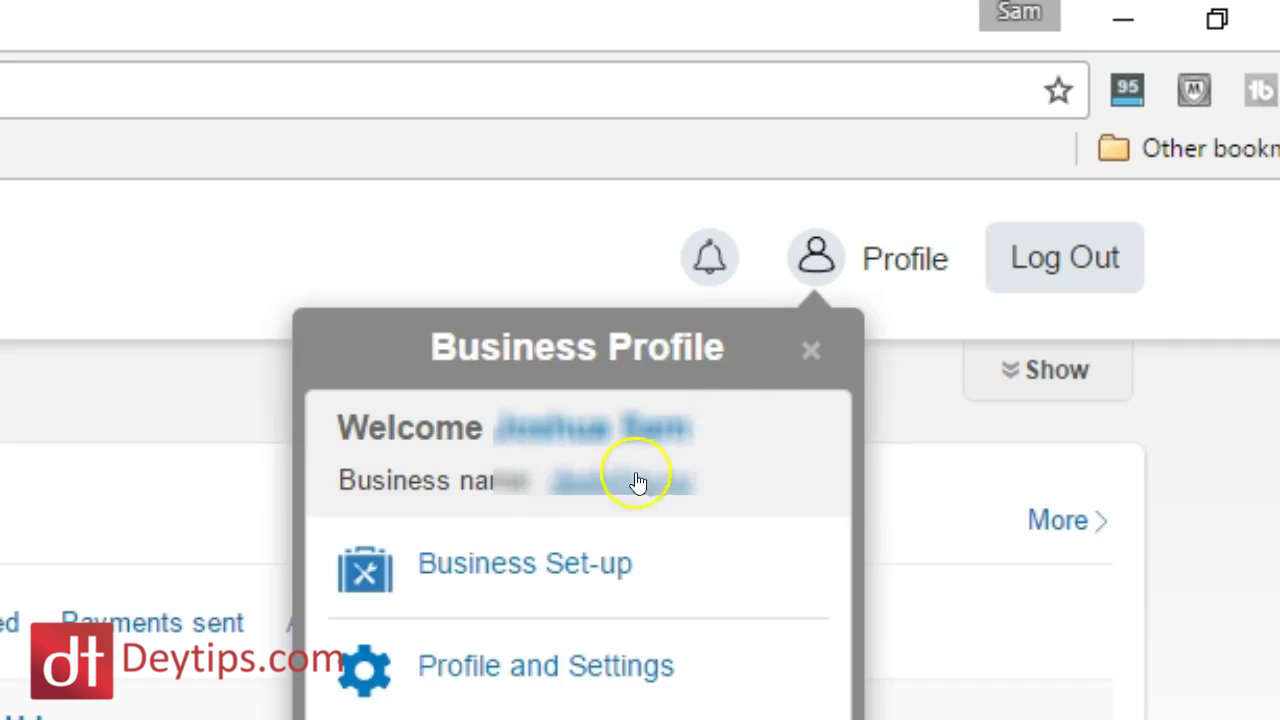
Go via Profile and Settings and My selling preferences to the saved PayPal buttons list.
left_click(507, 676)
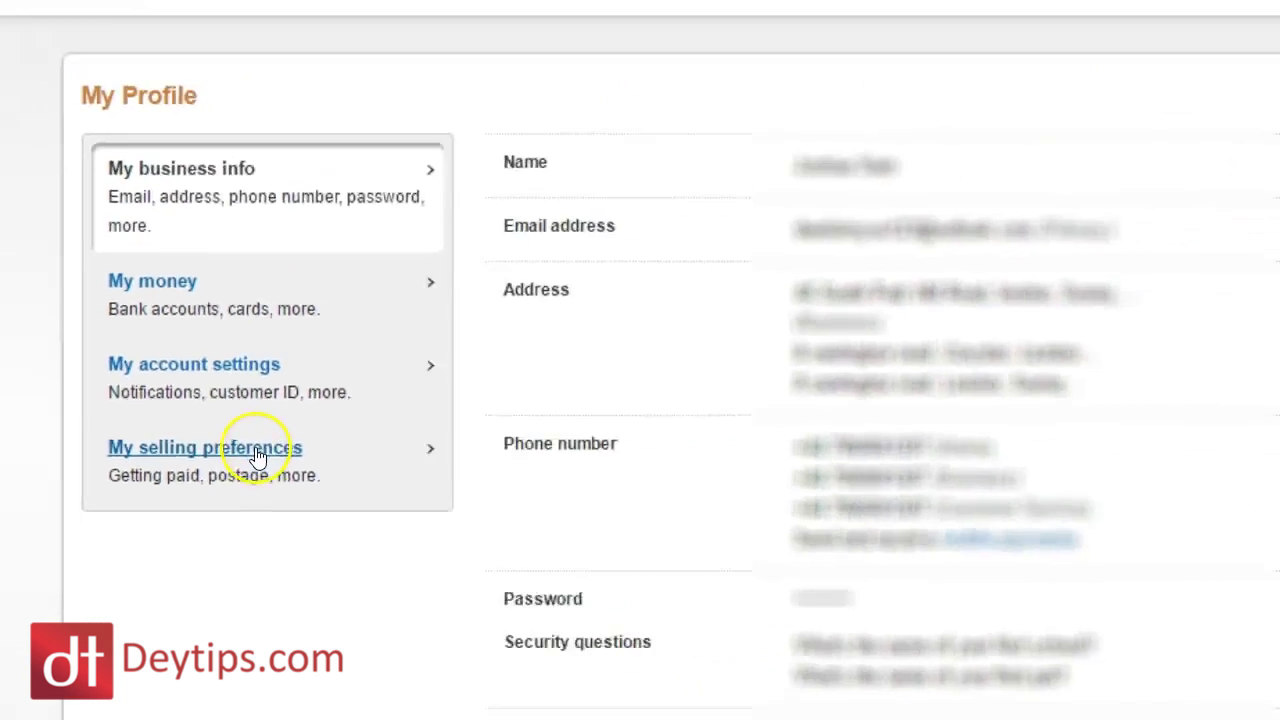
left_click(453, 381)
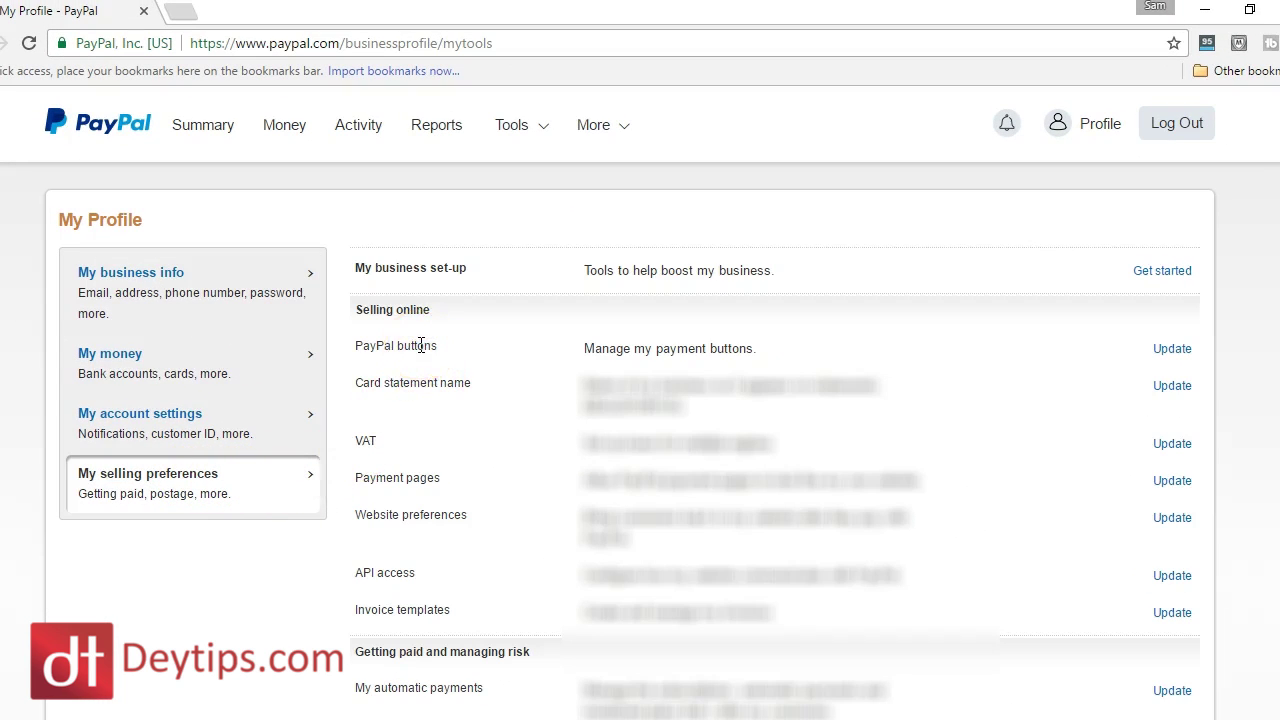
left_click(1150, 349)
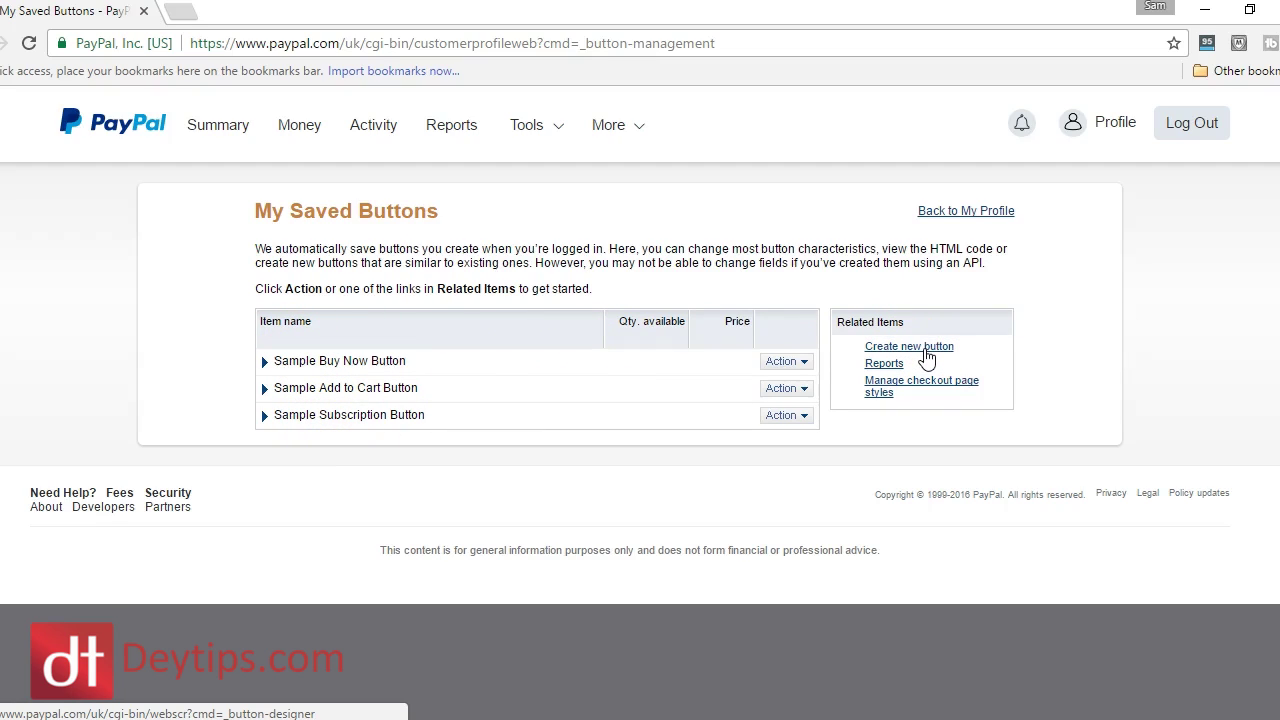
Start a new button and keep Shopping cart as its button type.
left_click(924, 350)
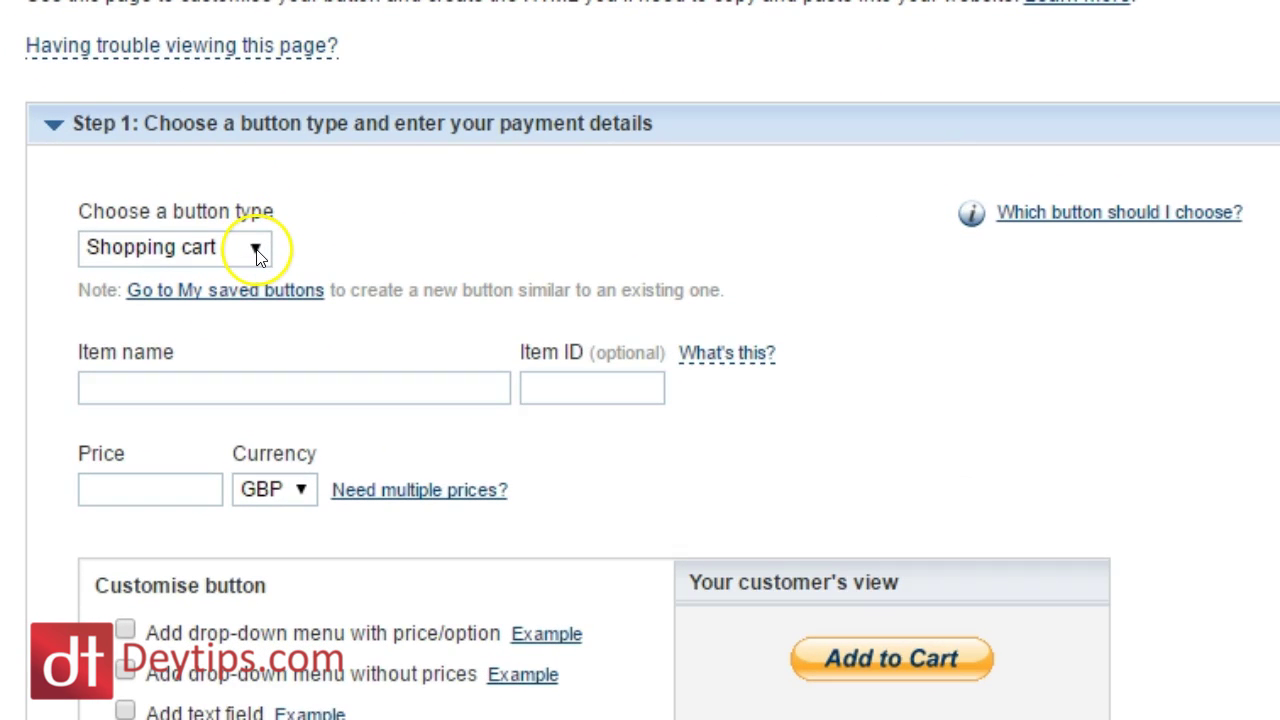
left_click(336, 362)
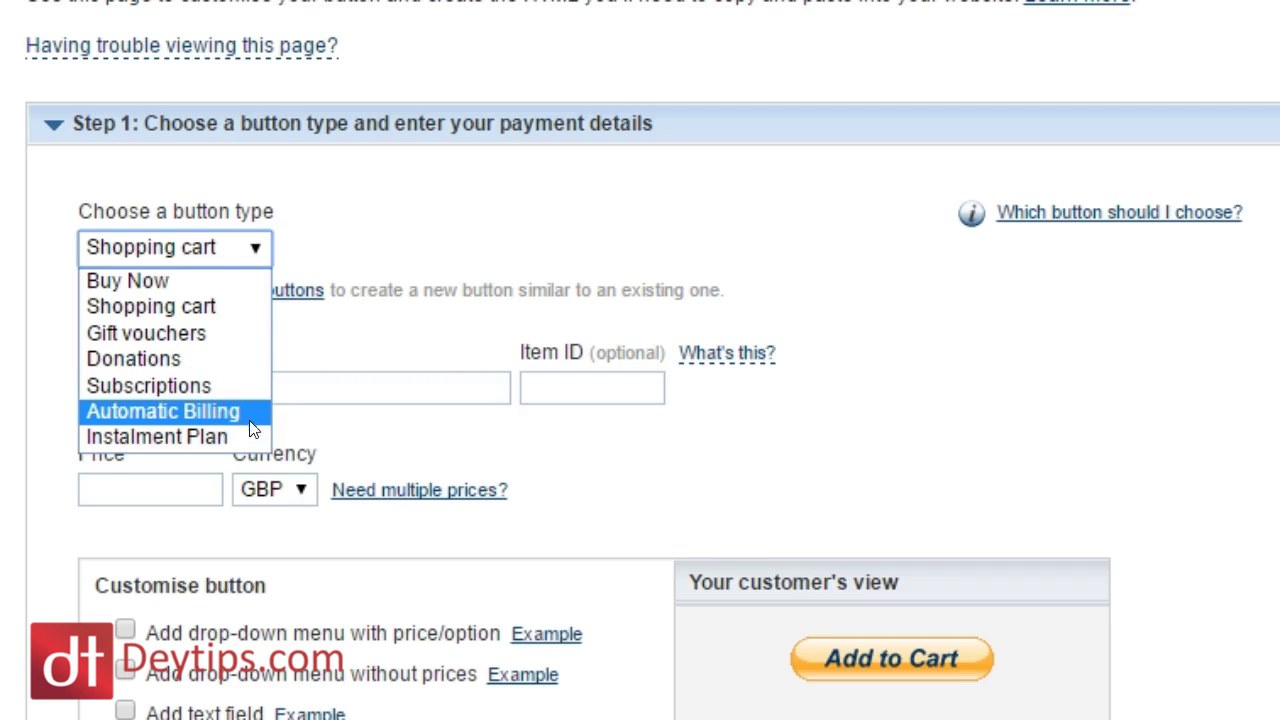
left_click(236, 442)
Enter item name Test, item ID 1 and price 10, keeping the currency at GBP.
left_click(426, 323)
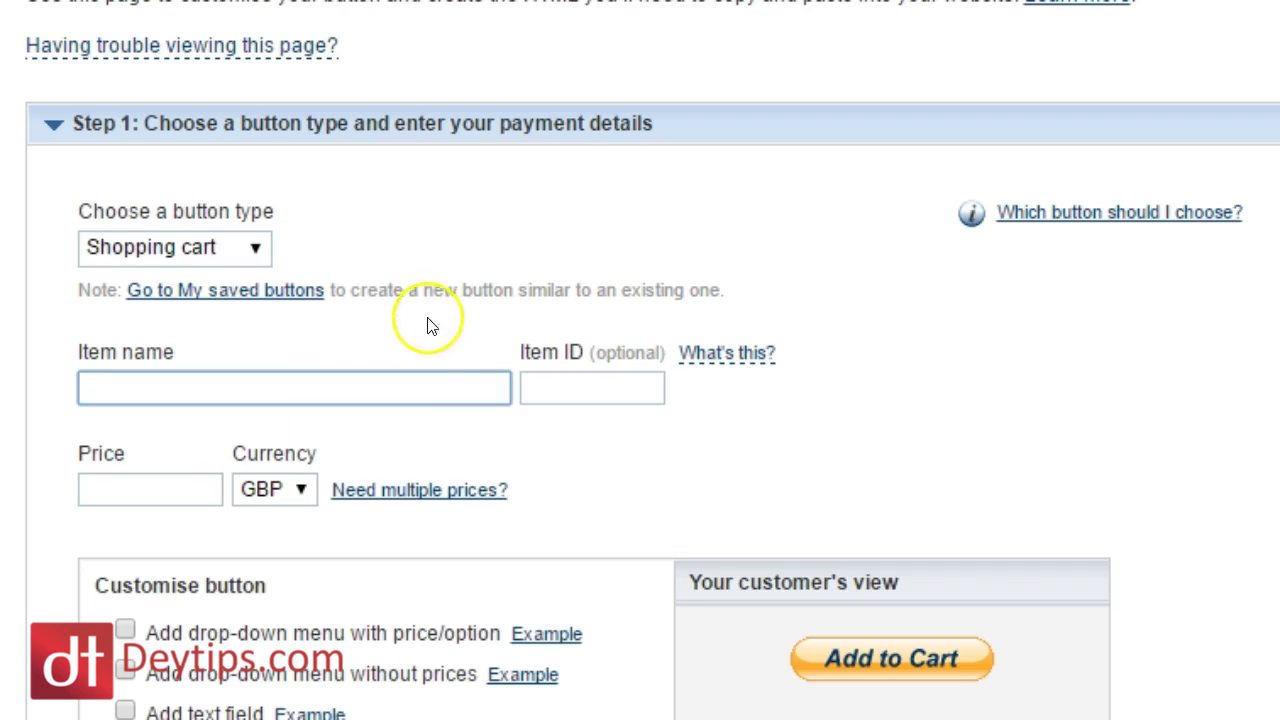
left_click(349, 382)
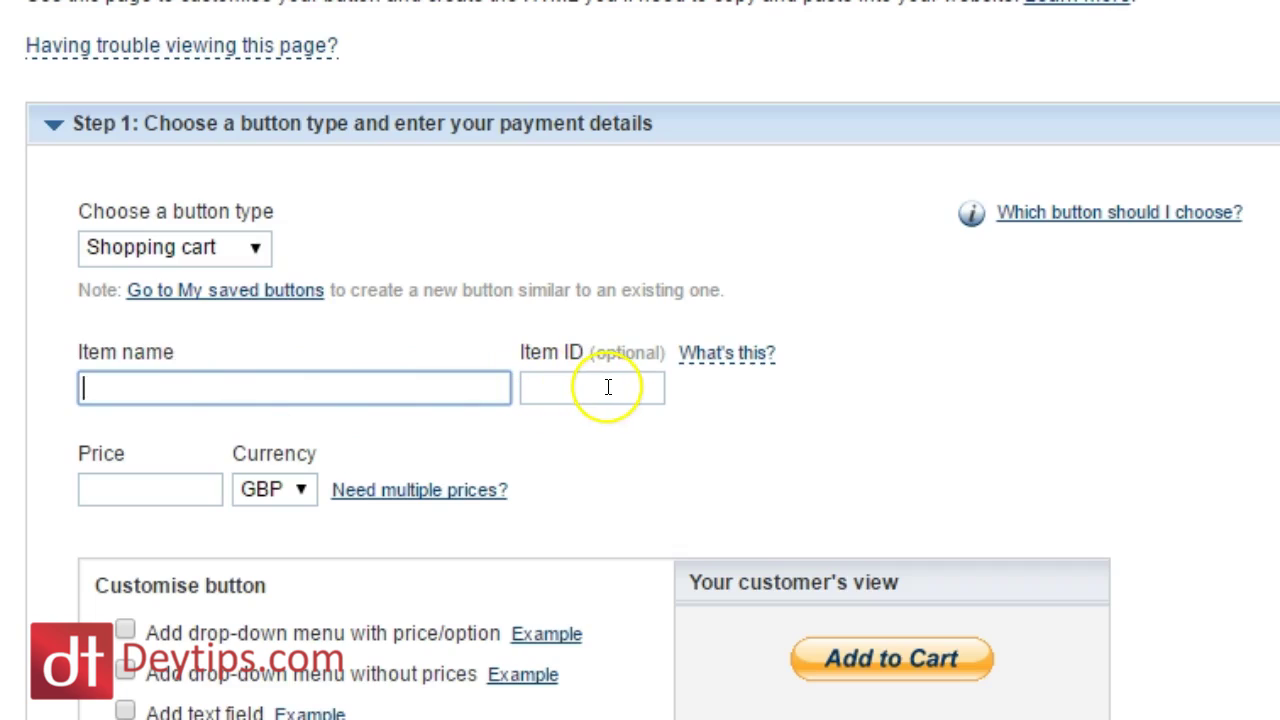
left_click(275, 389)
type("Test")
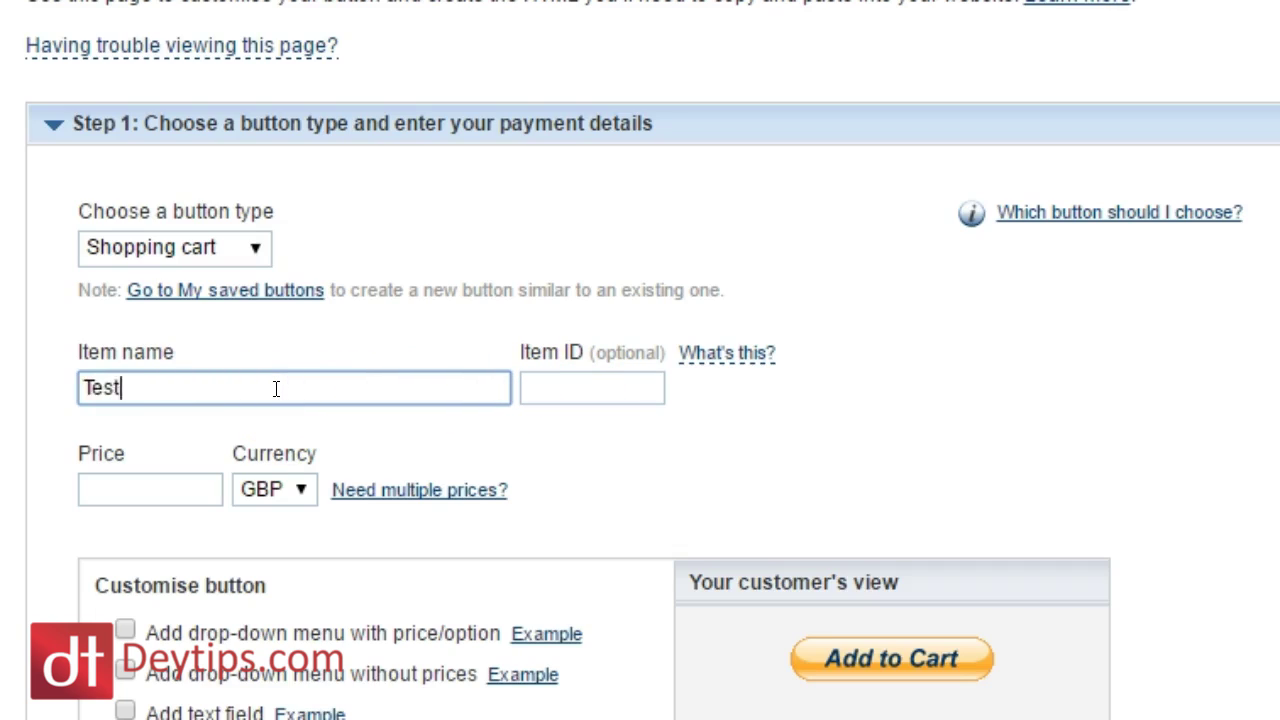
left_click(617, 374)
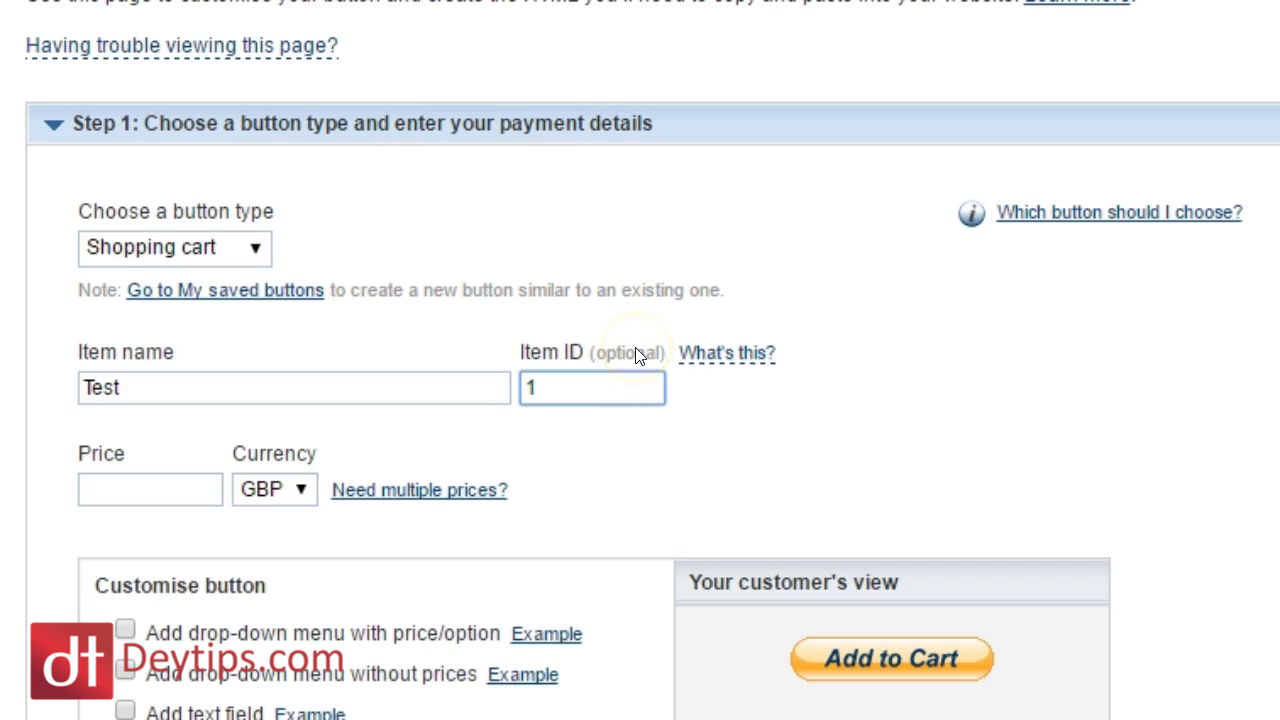
left_click(136, 478)
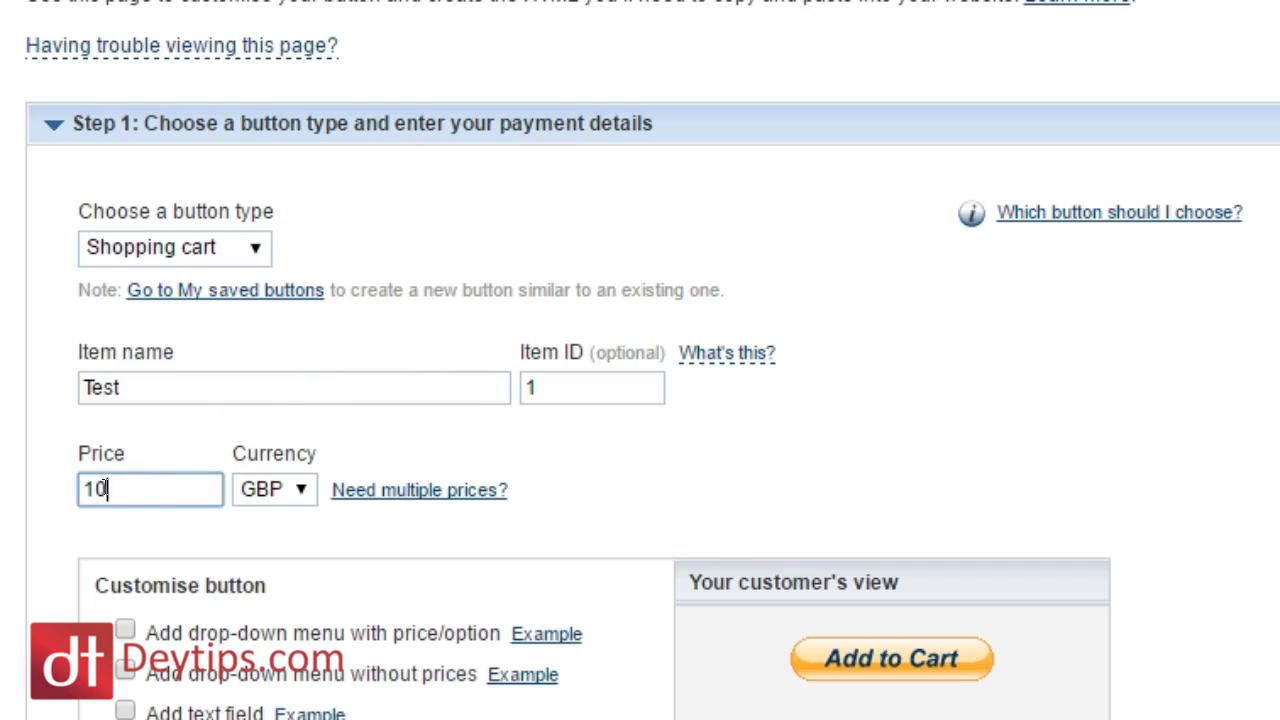
type("10")
key("Tab")
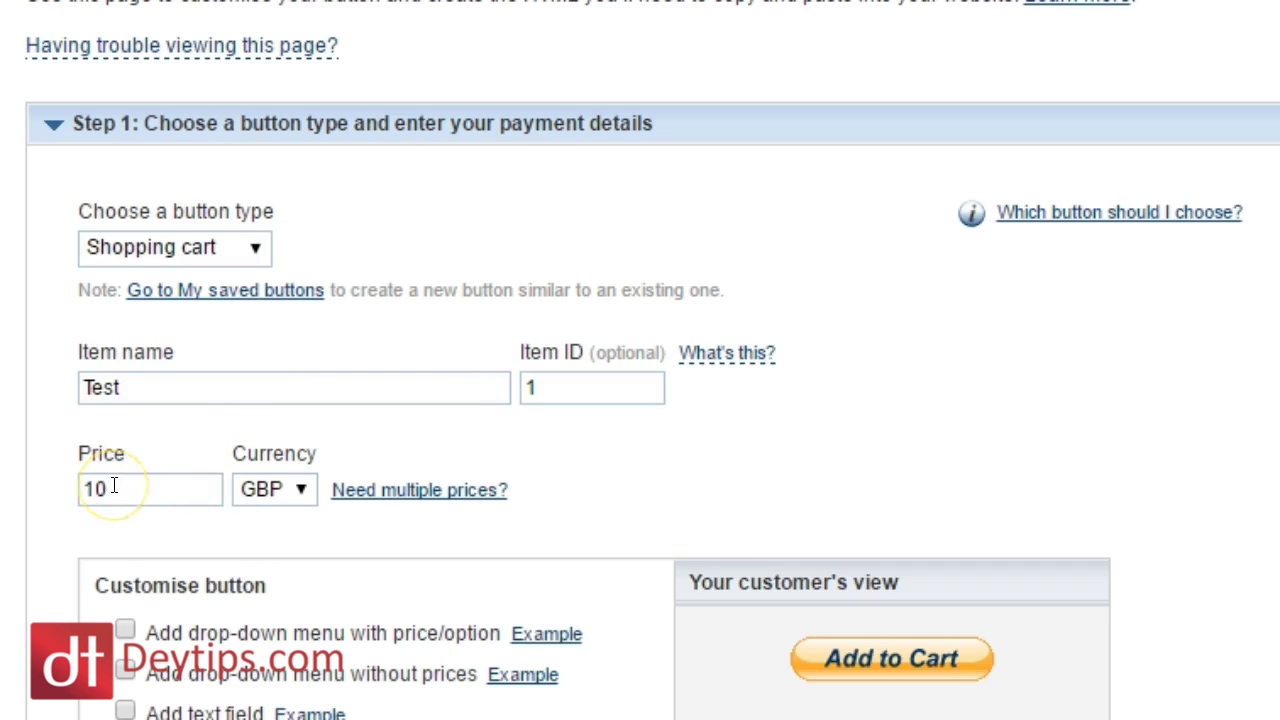
left_click(301, 489)
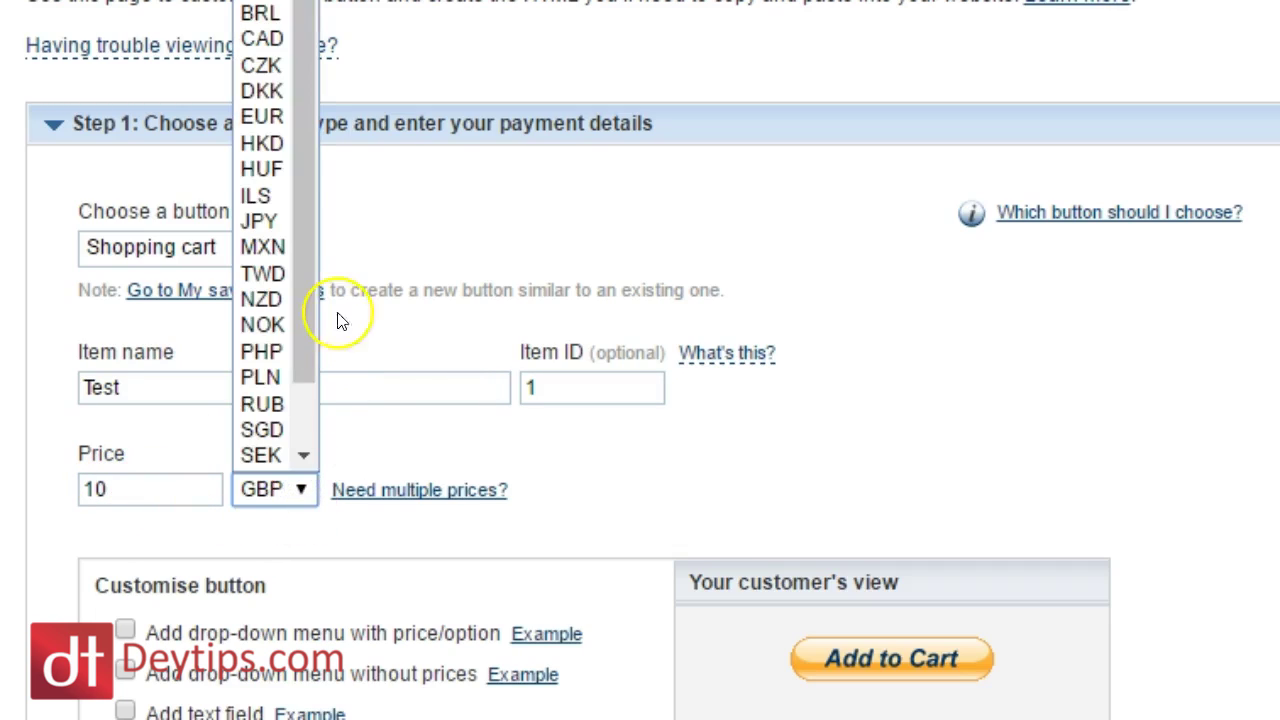
left_click(619, 487)
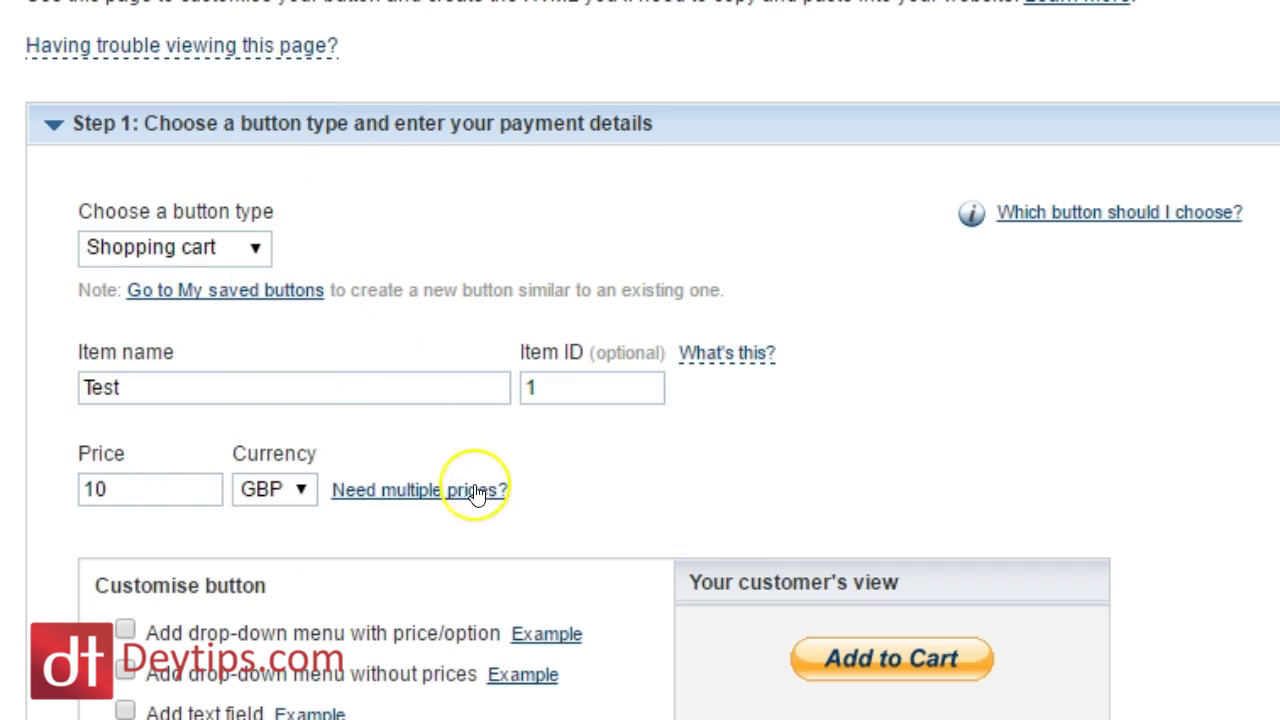
Turn on the price/option drop-down menu and start editing its option fields.
left_click(125, 630)
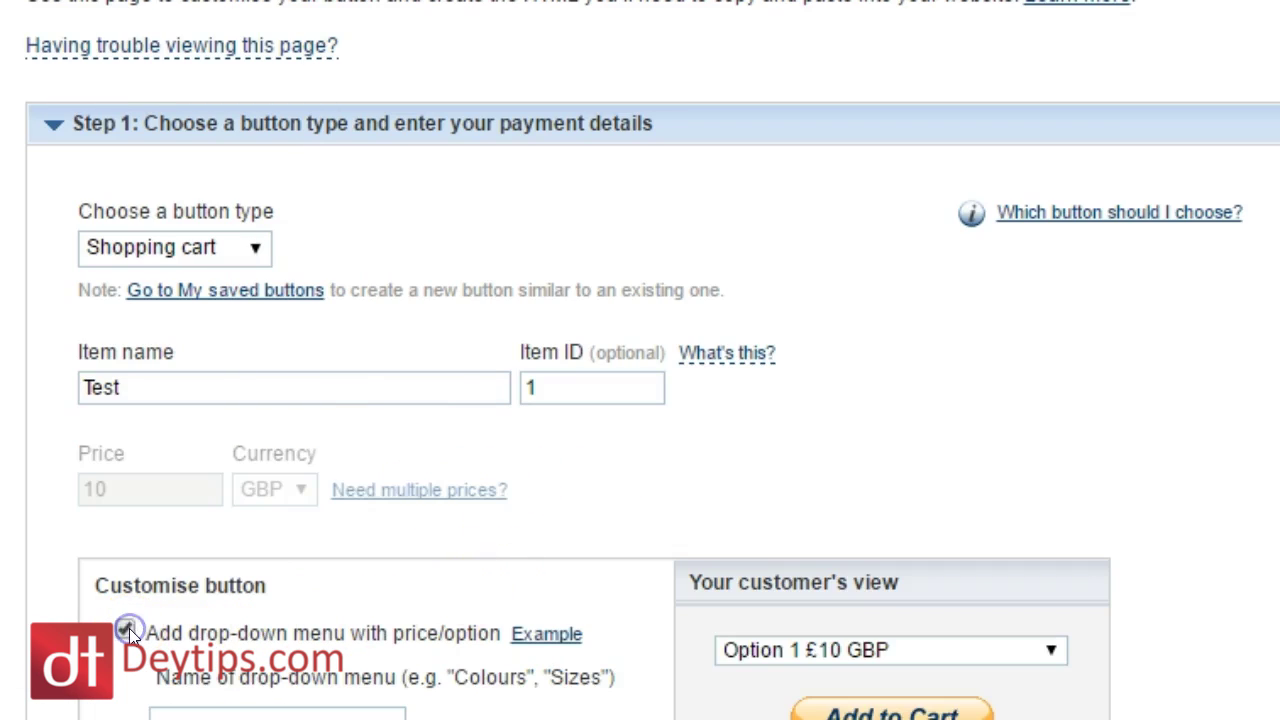
scroll(129, 628, "down", 5)
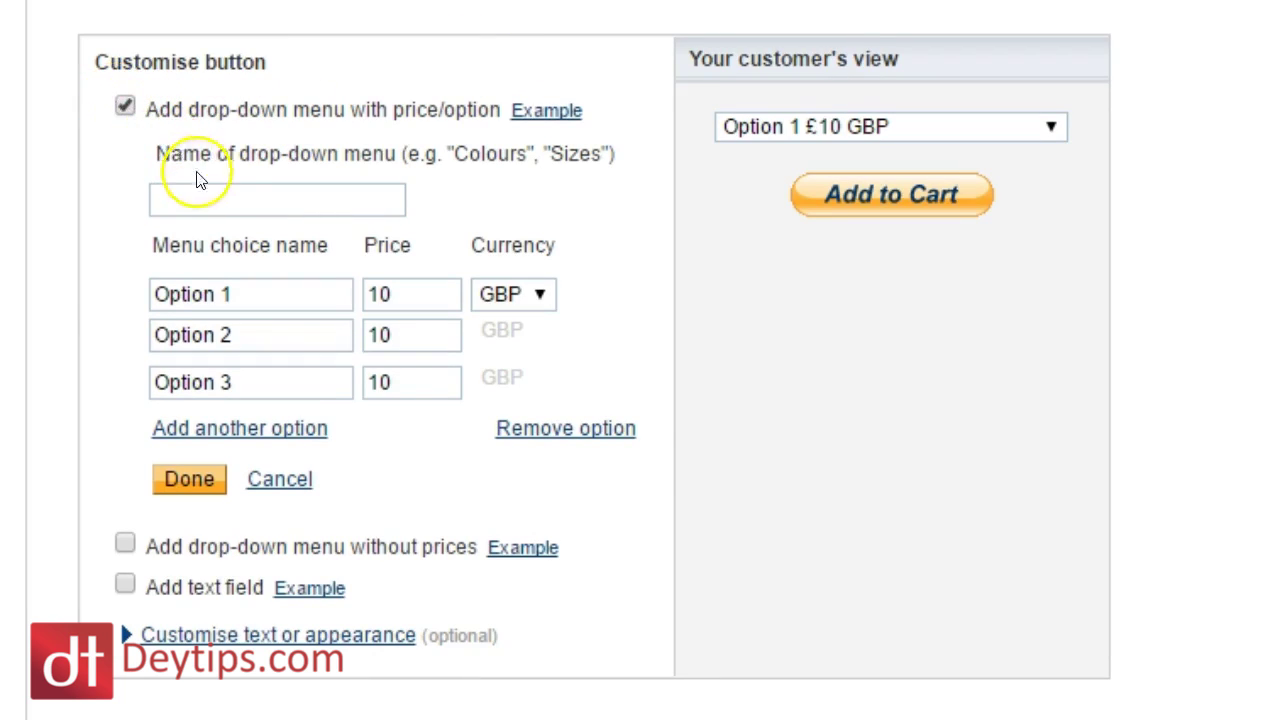
left_click(223, 194)
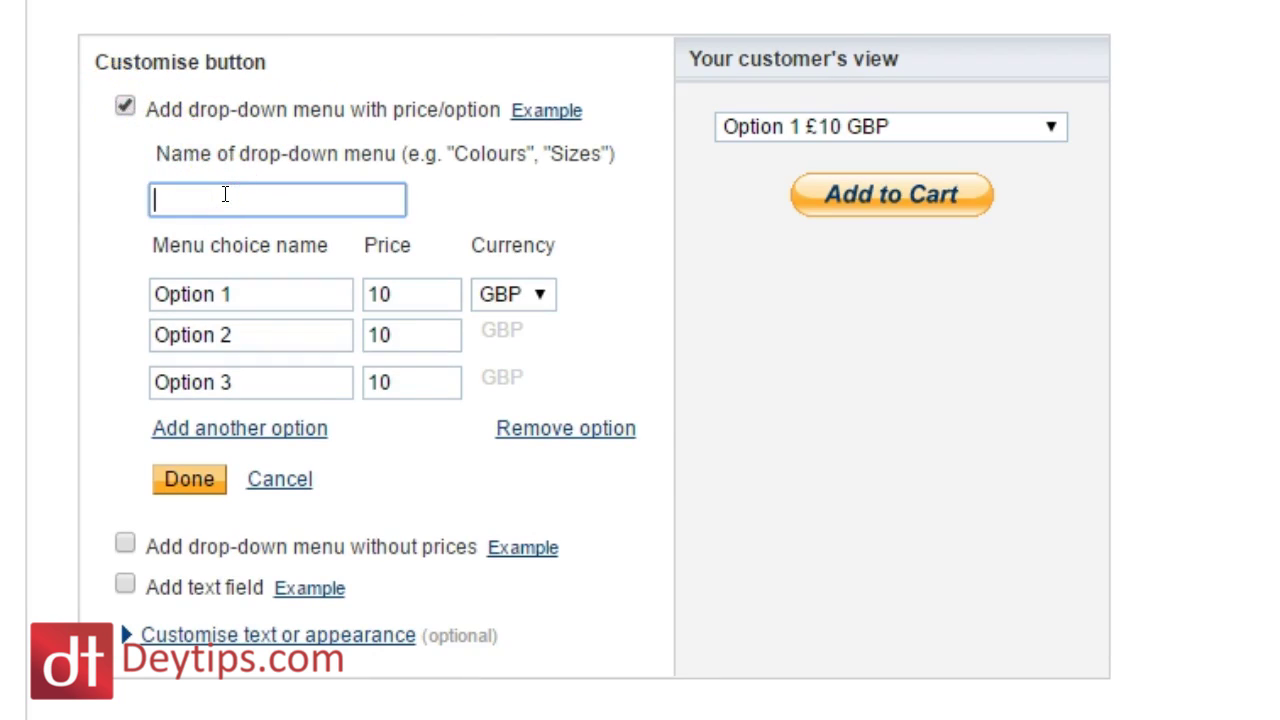
left_click_drag(293, 303, 106, 294)
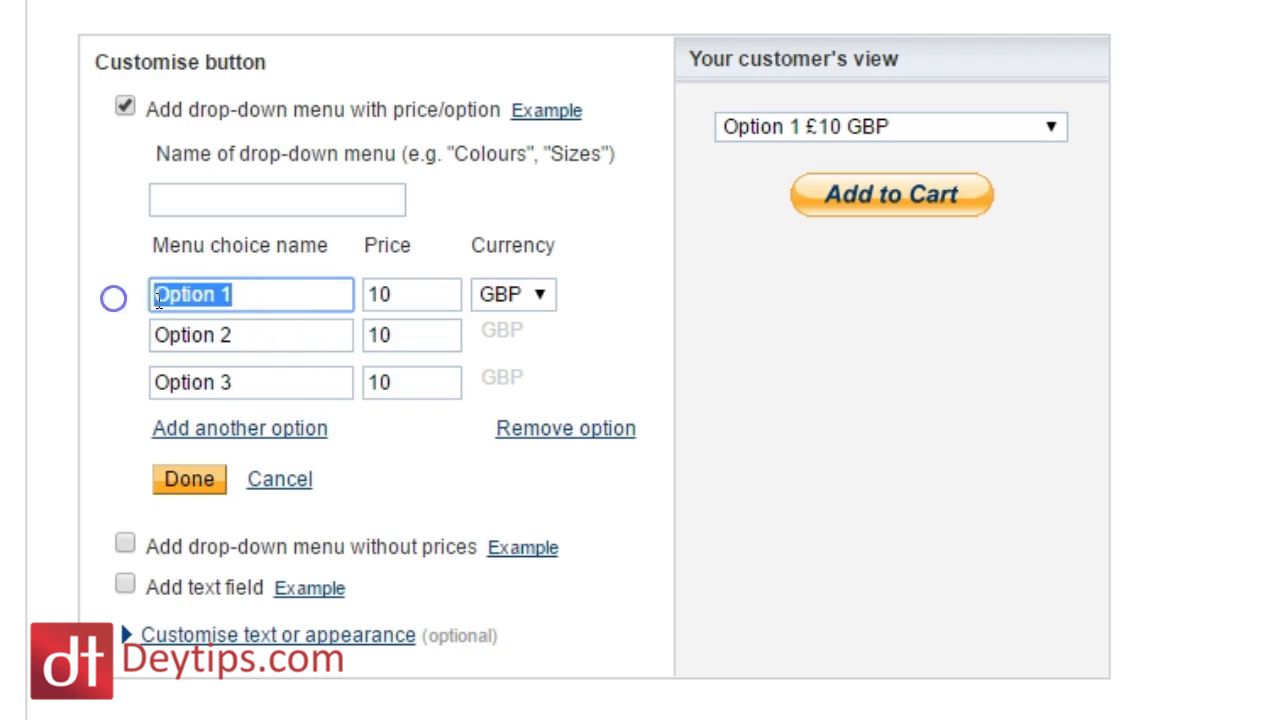
left_click_drag(420, 340, 394, 283)
left_click(289, 300)
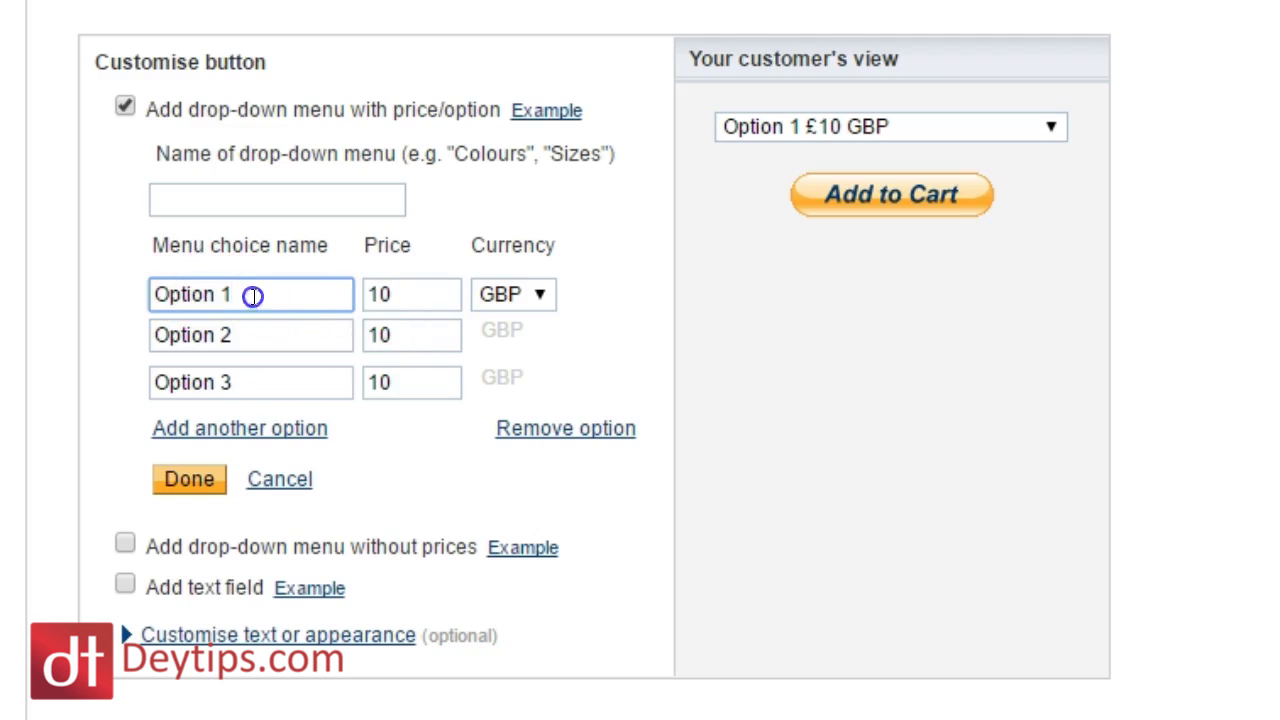
Set the options to blue at 12 and red at 13, then switch the drop-down off.
left_click_drag(255, 297, 108, 309)
type("bl")
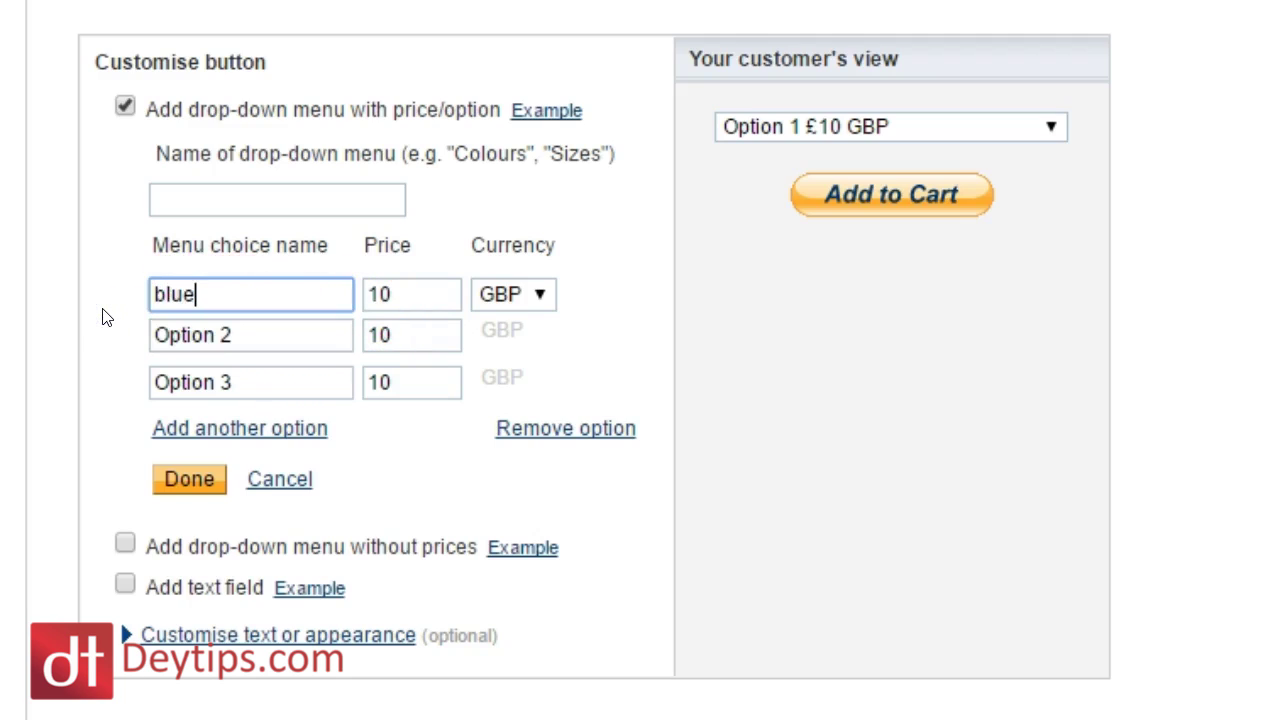
type("ue")
left_click_drag(428, 299, 63, 330)
type("2")
type("red")
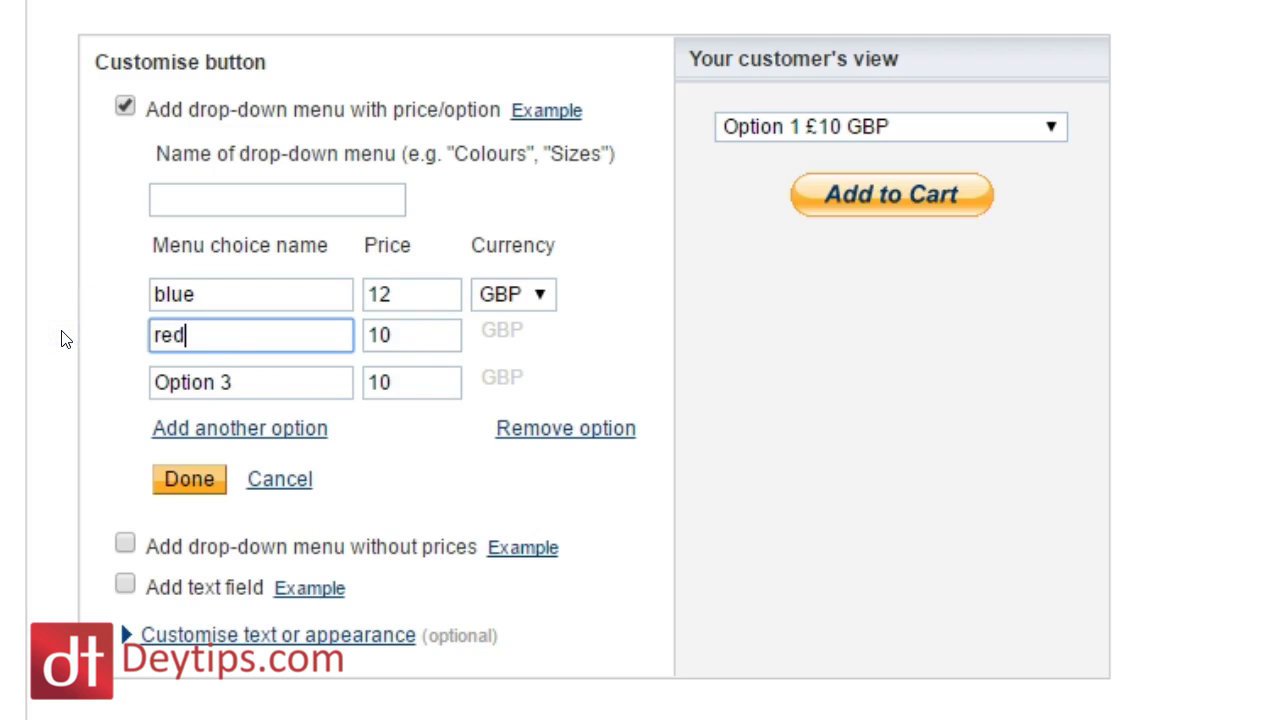
left_click_drag(420, 318, 370, 330)
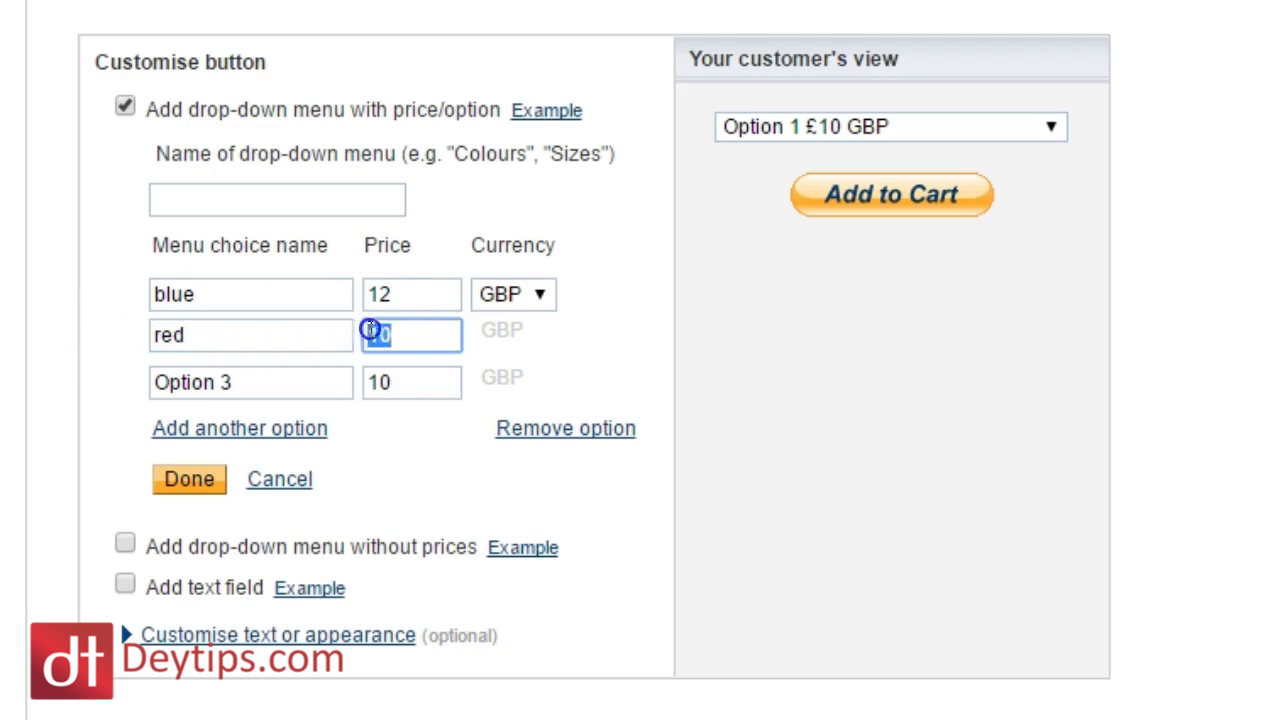
type("13")
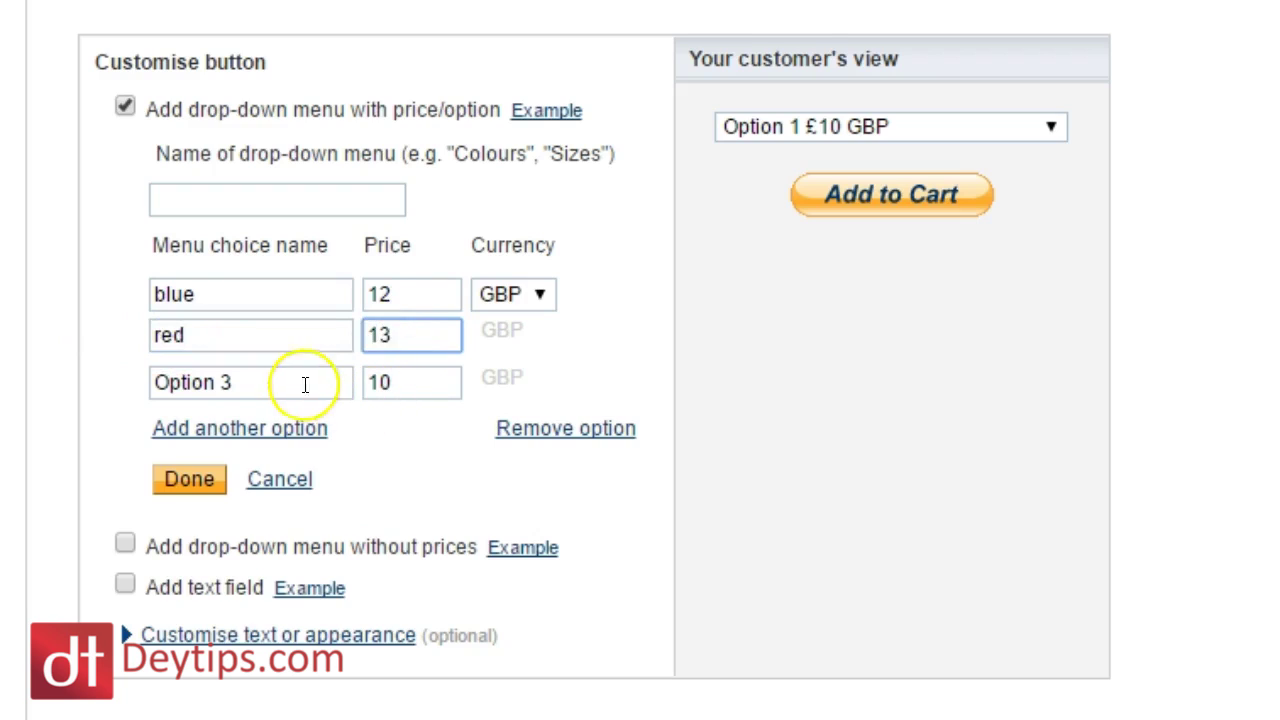
left_click(303, 385)
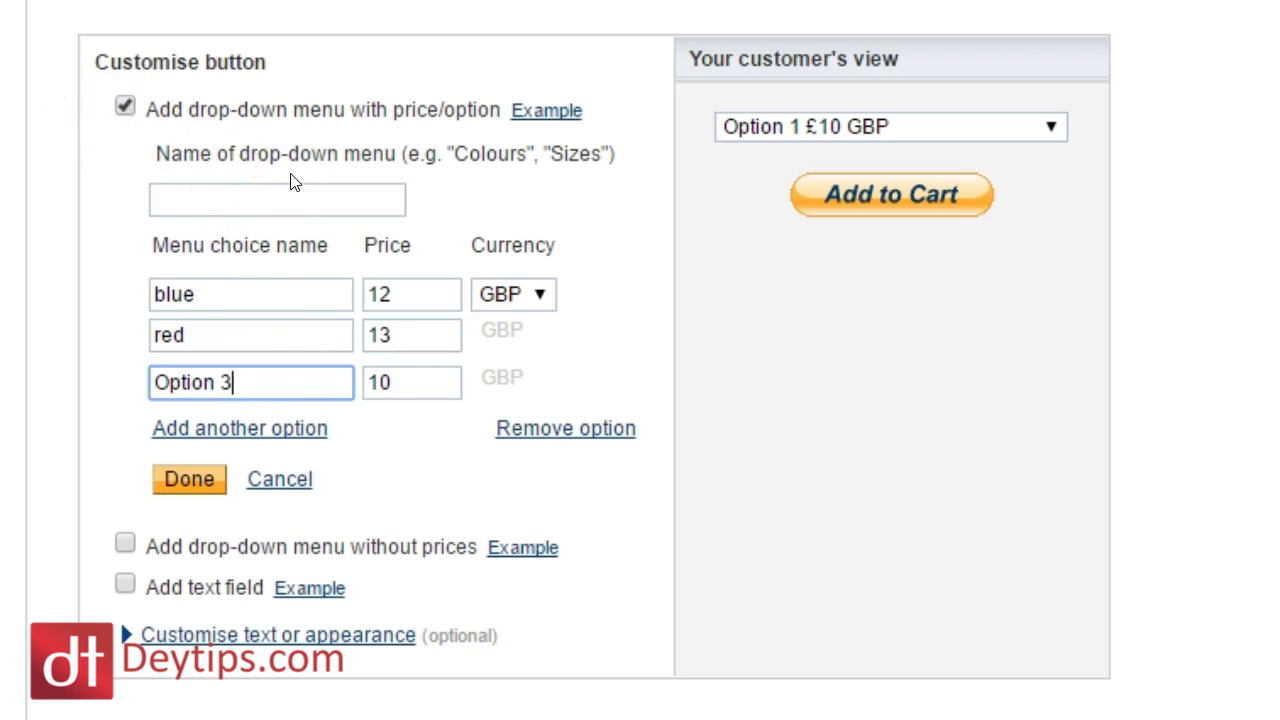
left_click(124, 105)
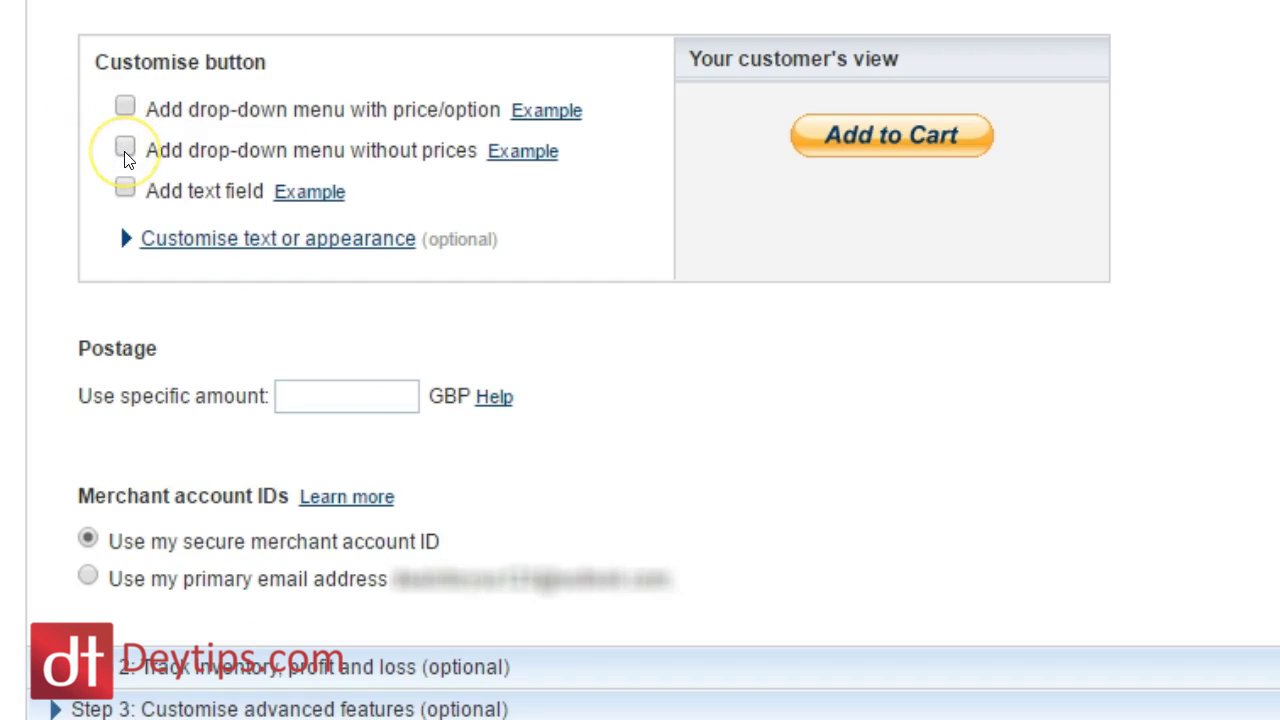
left_click(124, 152)
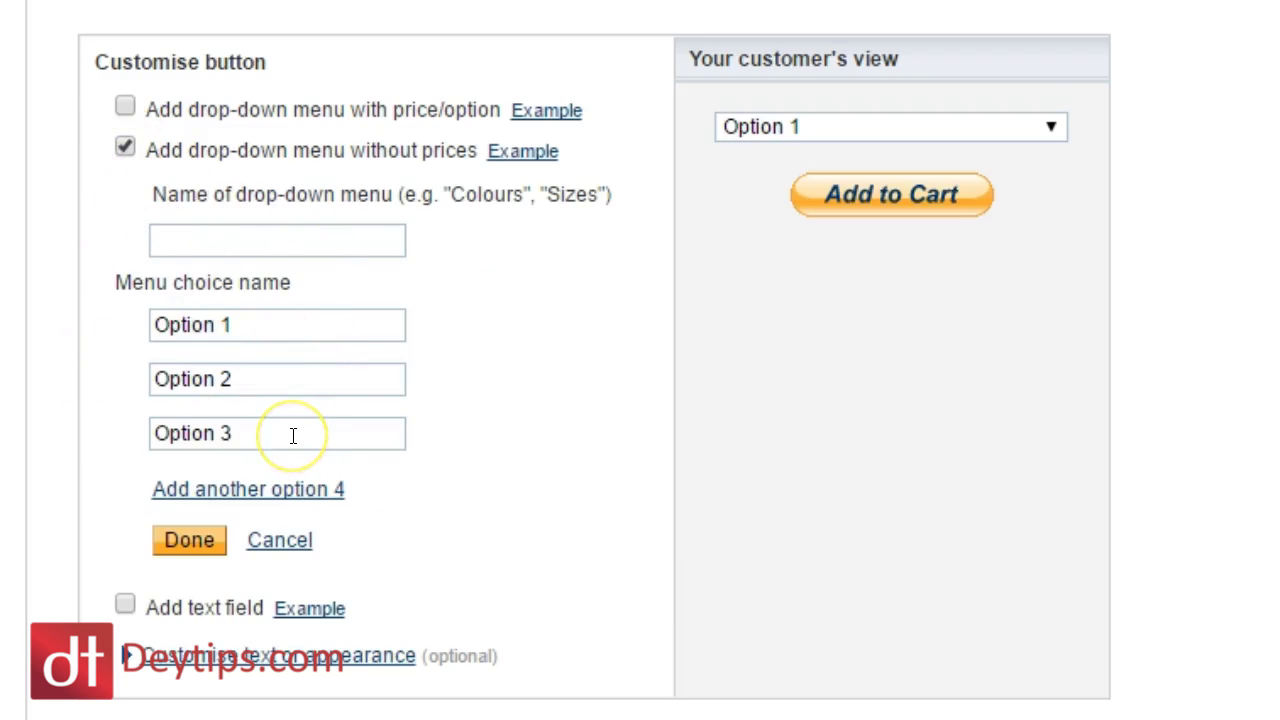
left_click(337, 316)
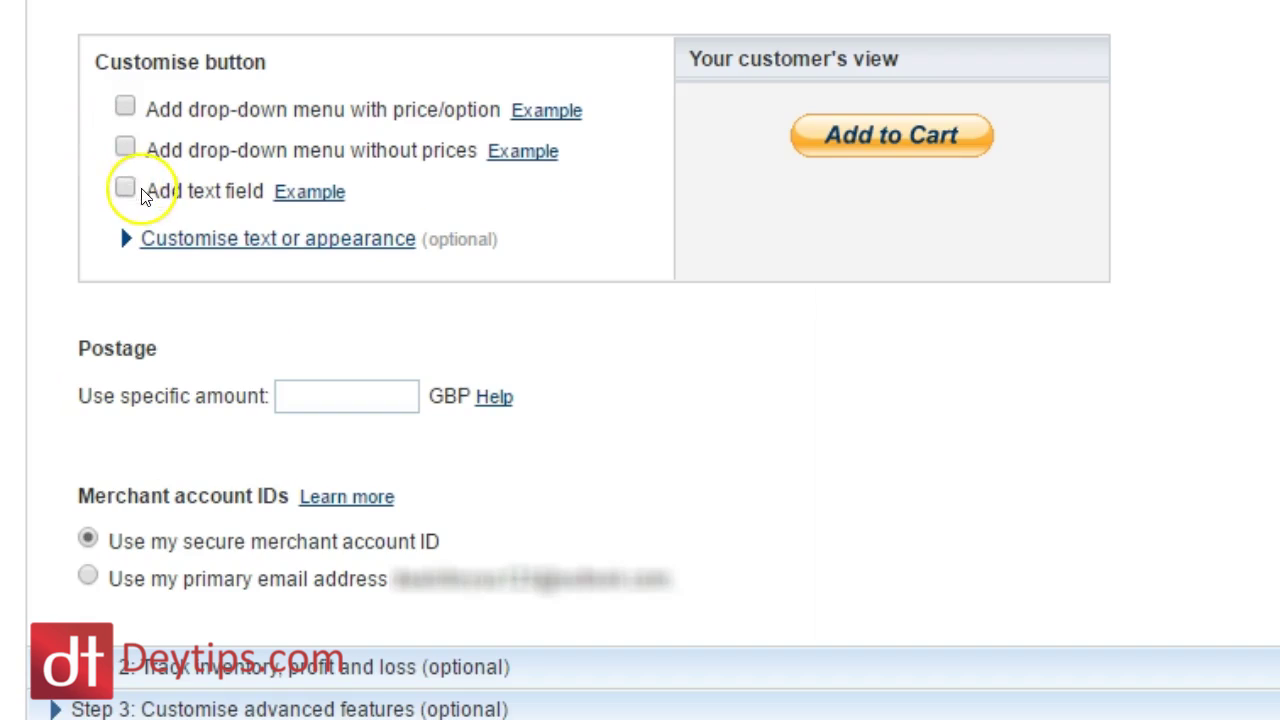
left_click(125, 190)
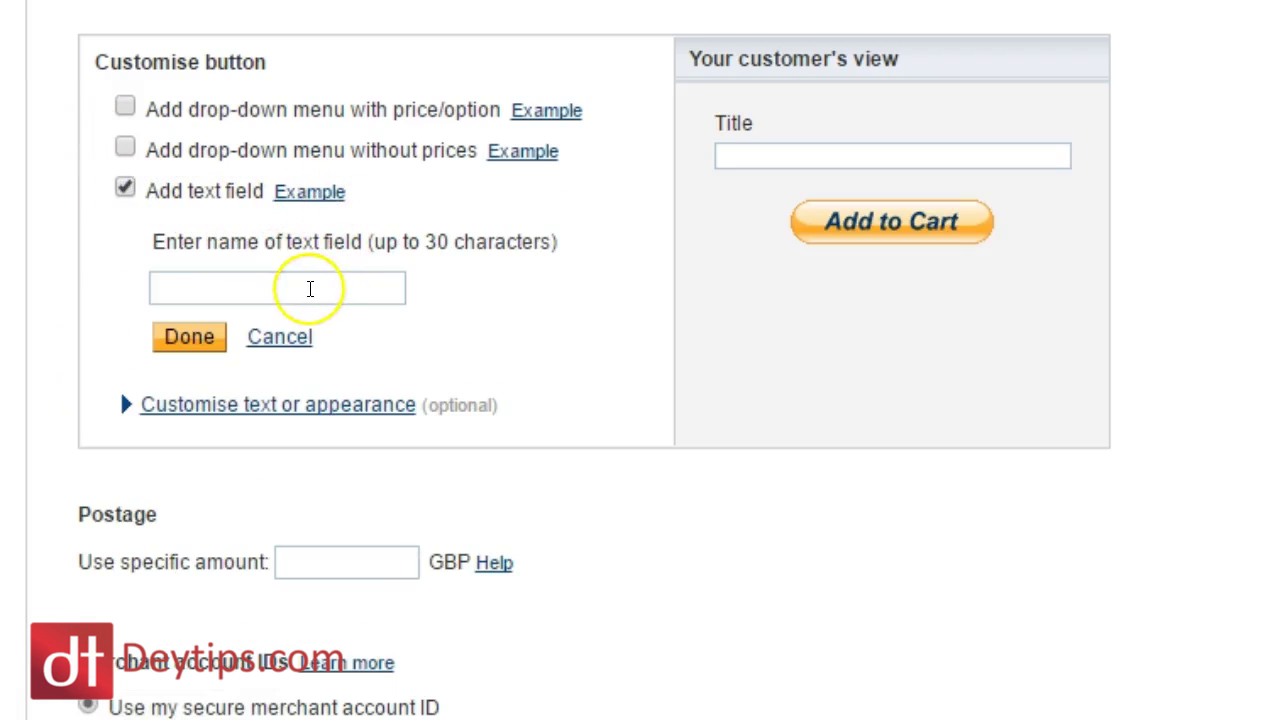
left_click(310, 288)
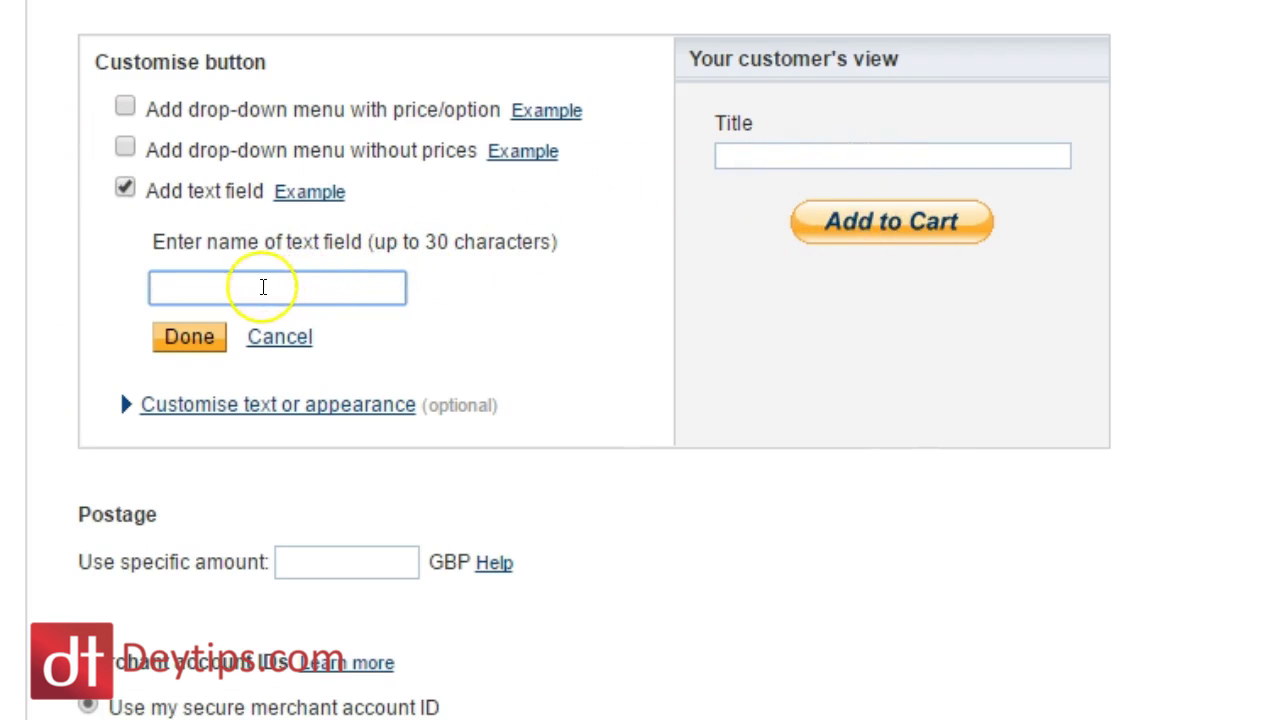
left_click(280, 337)
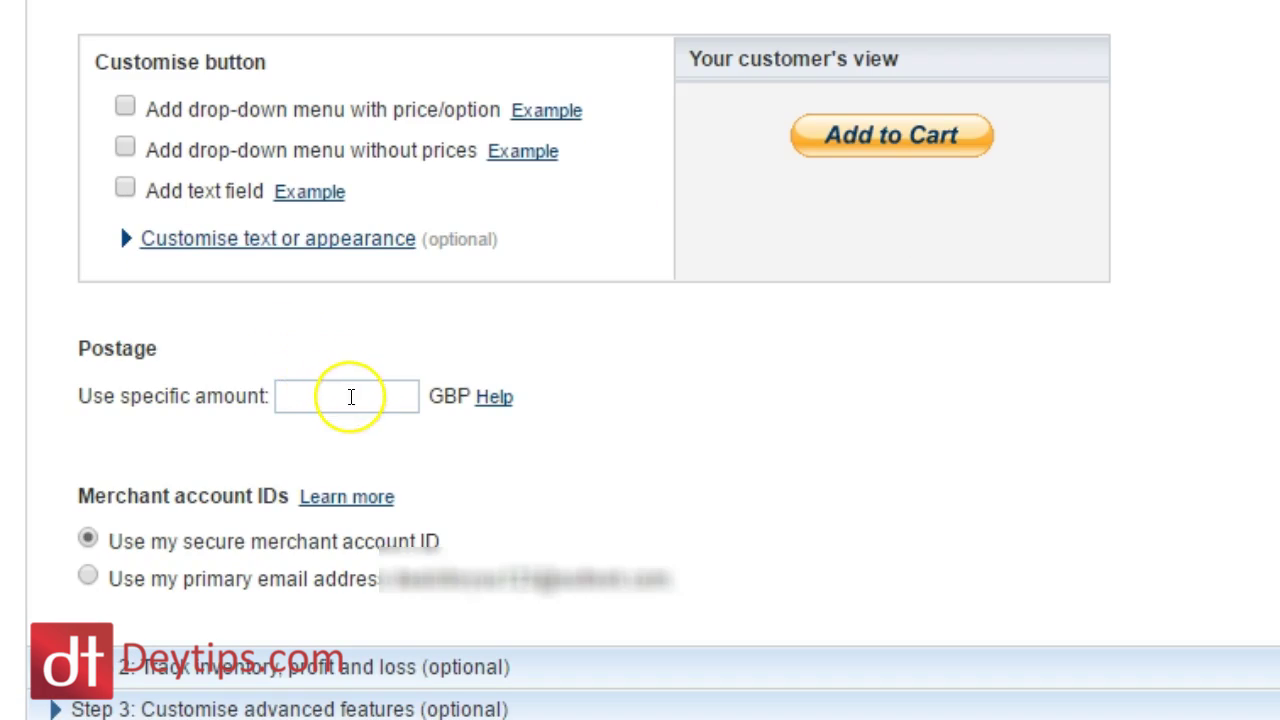
left_click(349, 397)
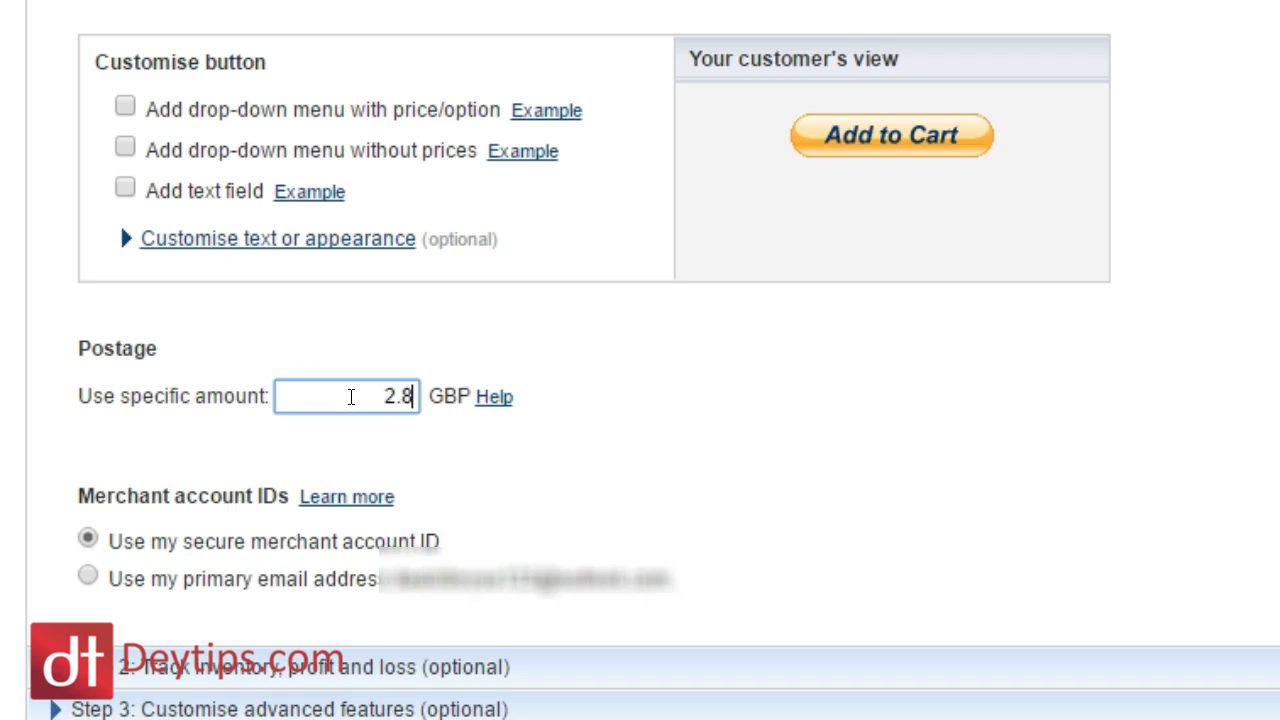
Confirm a specific postage amount of 2.80 GBP and create the Shopping cart button.
left_click(626, 432)
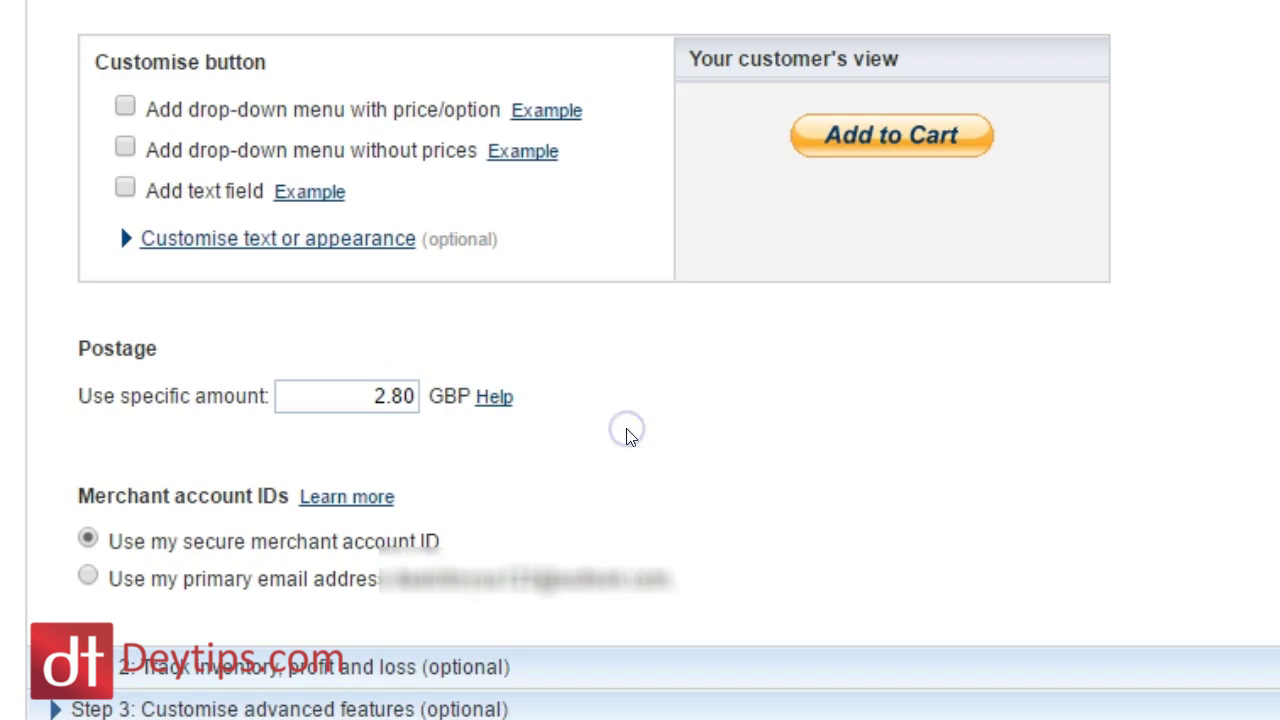
scroll(626, 437, "down", 3)
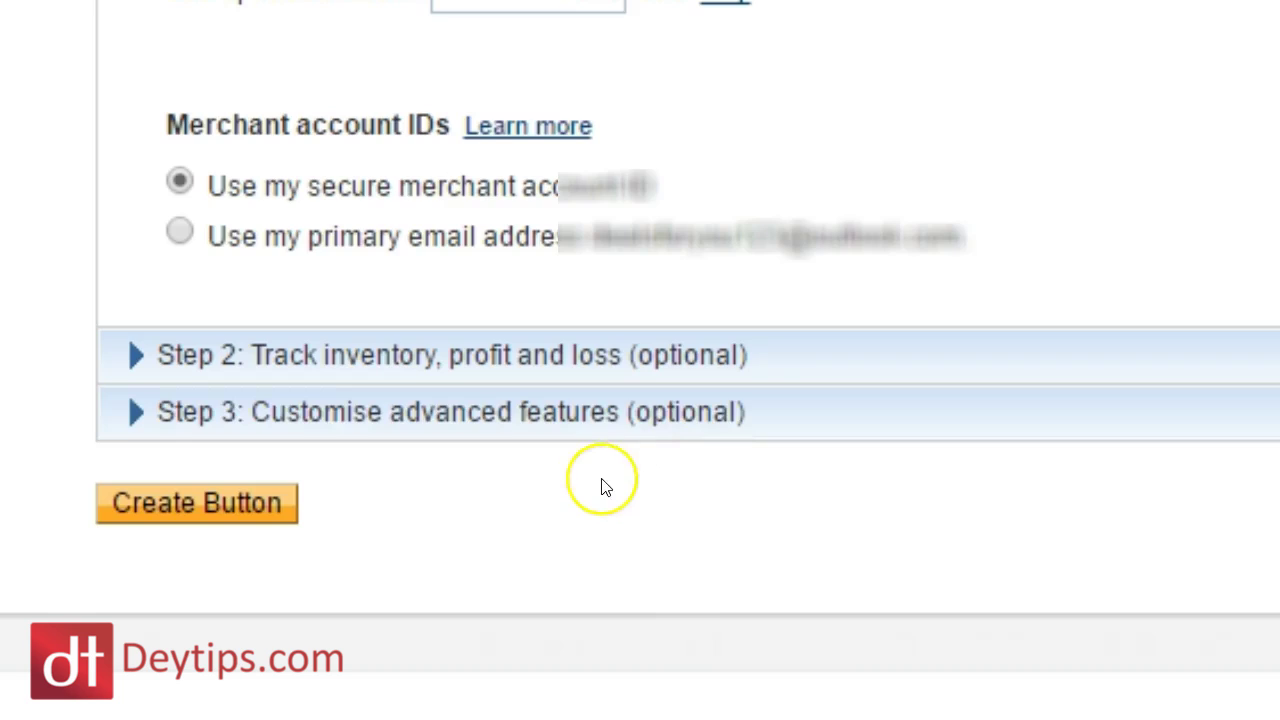
left_click(159, 522)
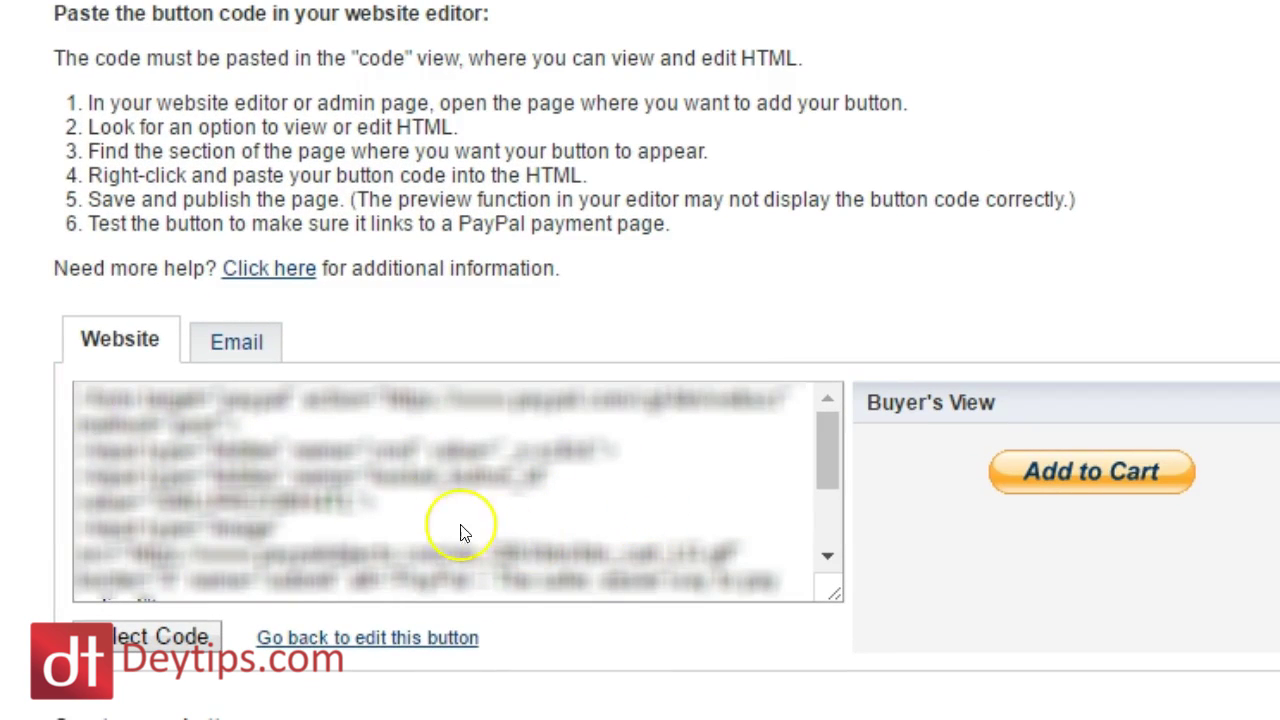
Select all of the website HTML code, then switch to the Email link view.
left_click(140, 637)
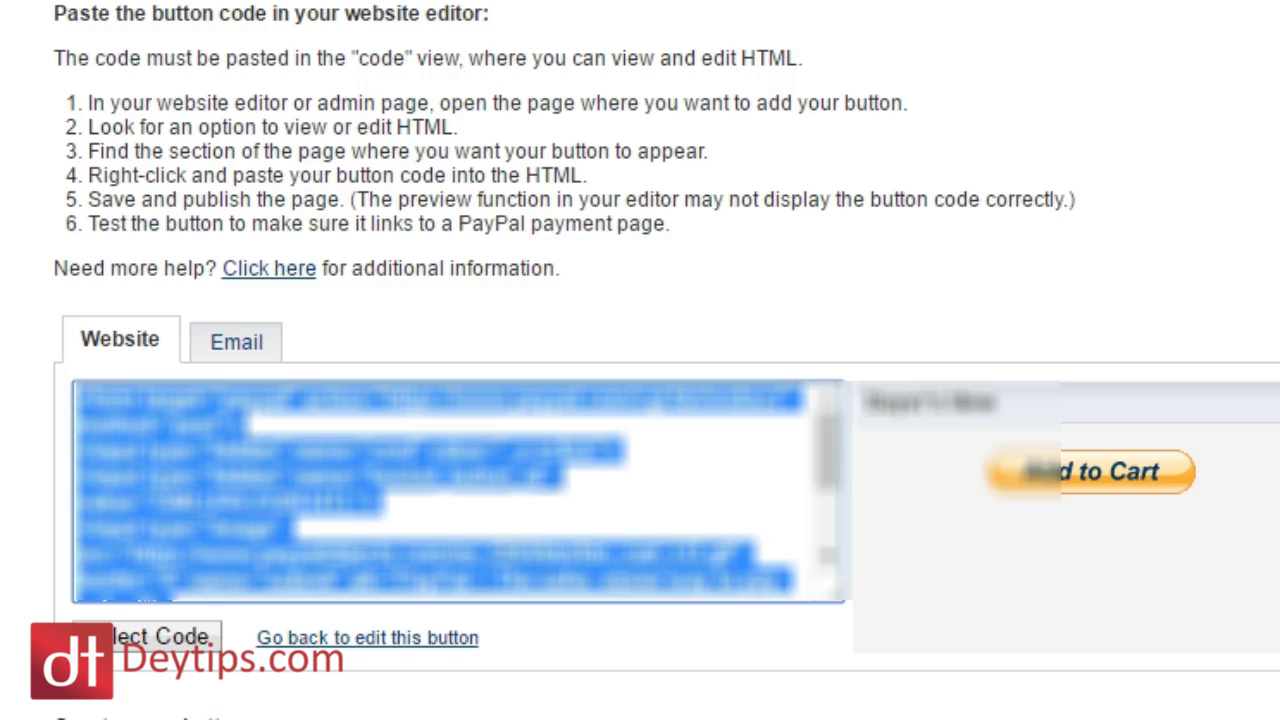
left_click(264, 339)
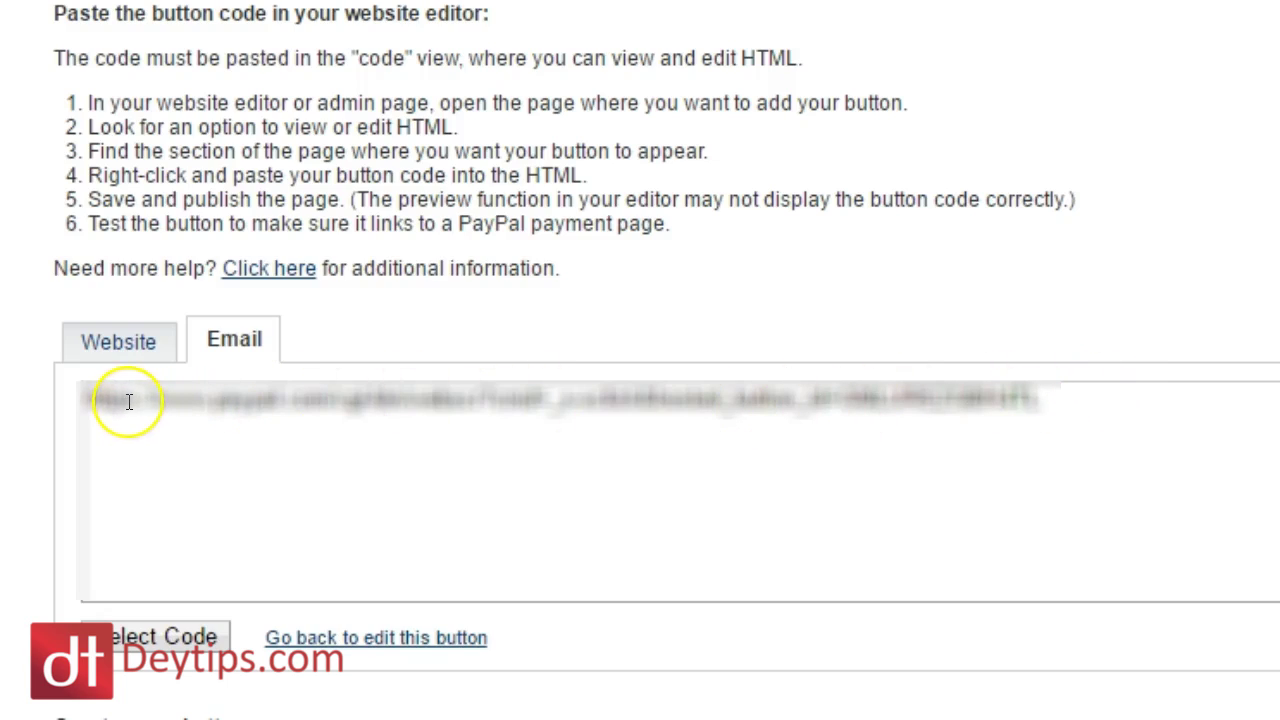
Select the entire email payment link in the code box.
left_click(264, 405)
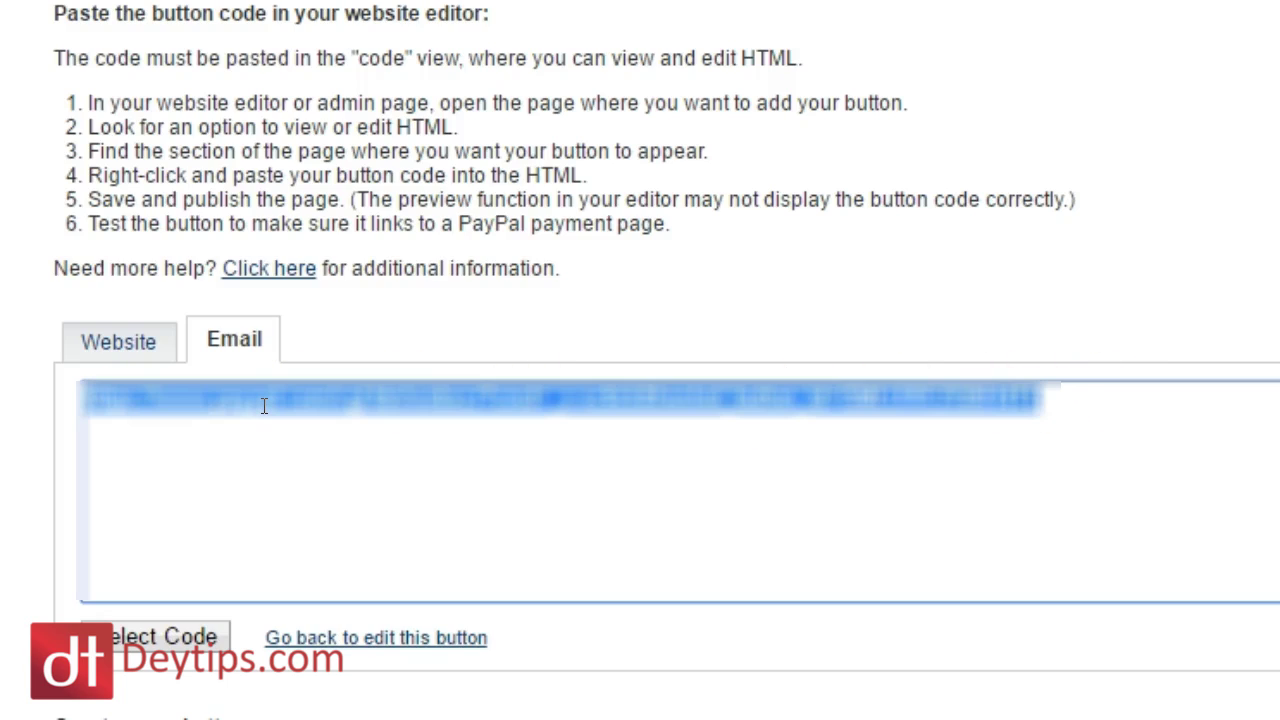